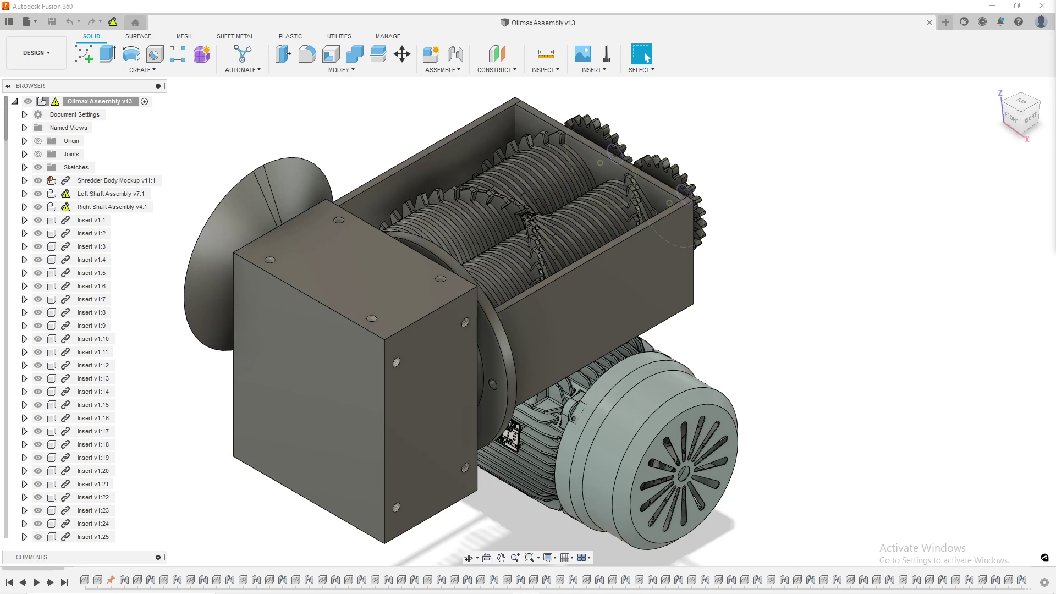
- Start an Interference check and window-select the whole shredder assembly, 289 bodies
{"action": "left_click", "coordinate": [541, 70]}
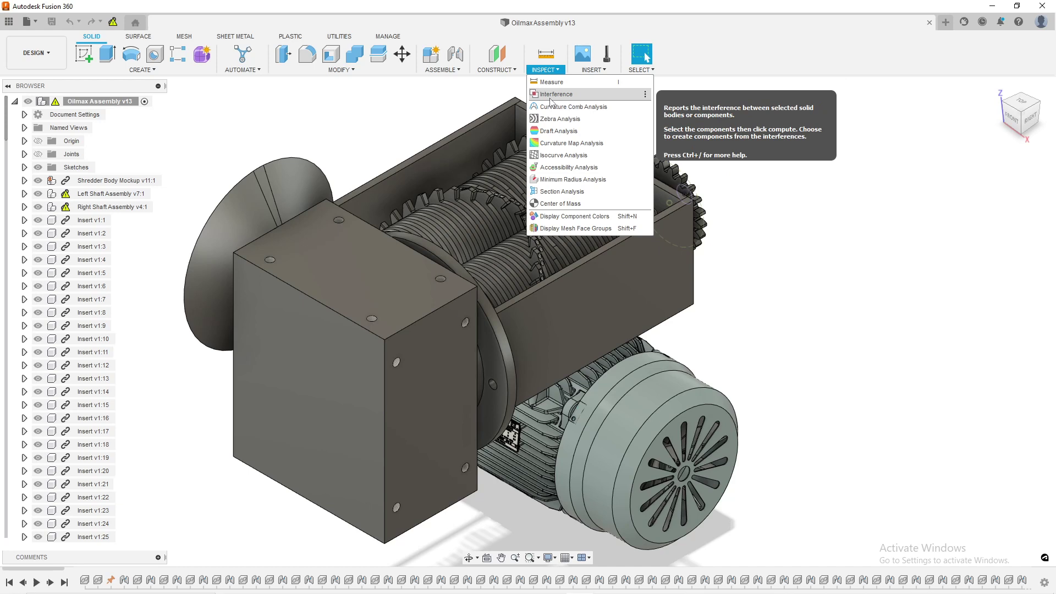
{"action": "left_click", "coordinate": [550, 98]}
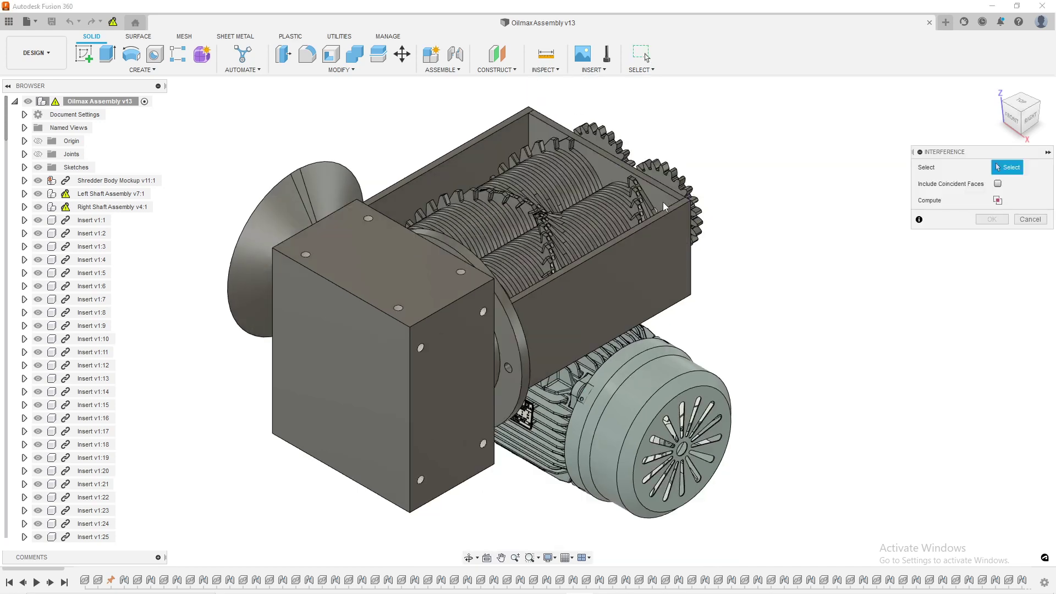
{"action": "scroll", "coordinate": [715, 253], "scroll_direction": "down", "scroll_amount": 2}
{"action": "scroll", "coordinate": [640, 385], "scroll_direction": "up", "scroll_amount": 2}
{"action": "scroll", "coordinate": [536, 249], "scroll_direction": "down", "scroll_amount": 2}
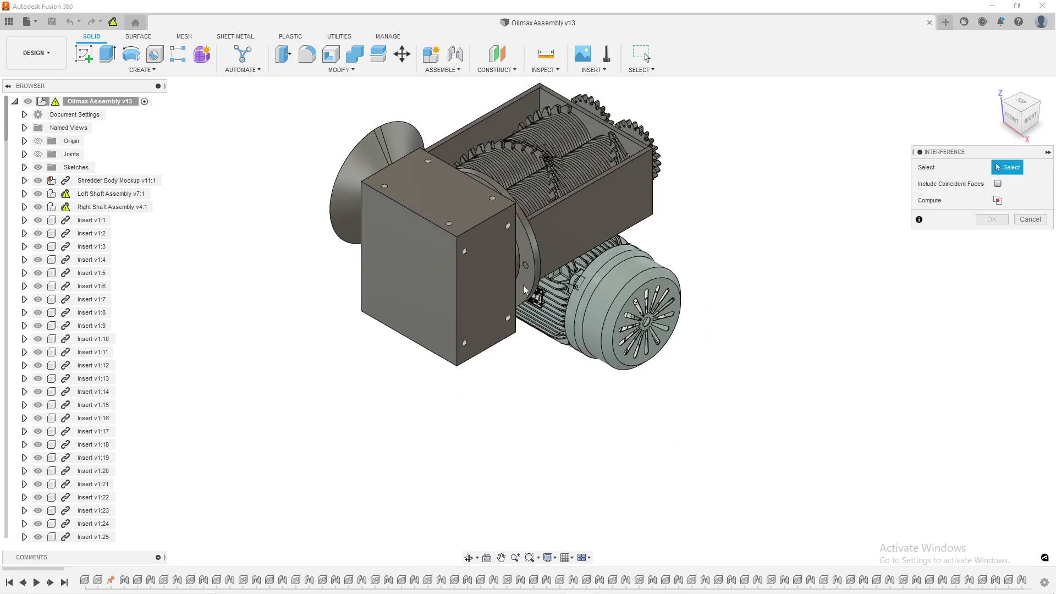
{"action": "scroll", "coordinate": [436, 141], "scroll_direction": "up", "scroll_amount": 3}
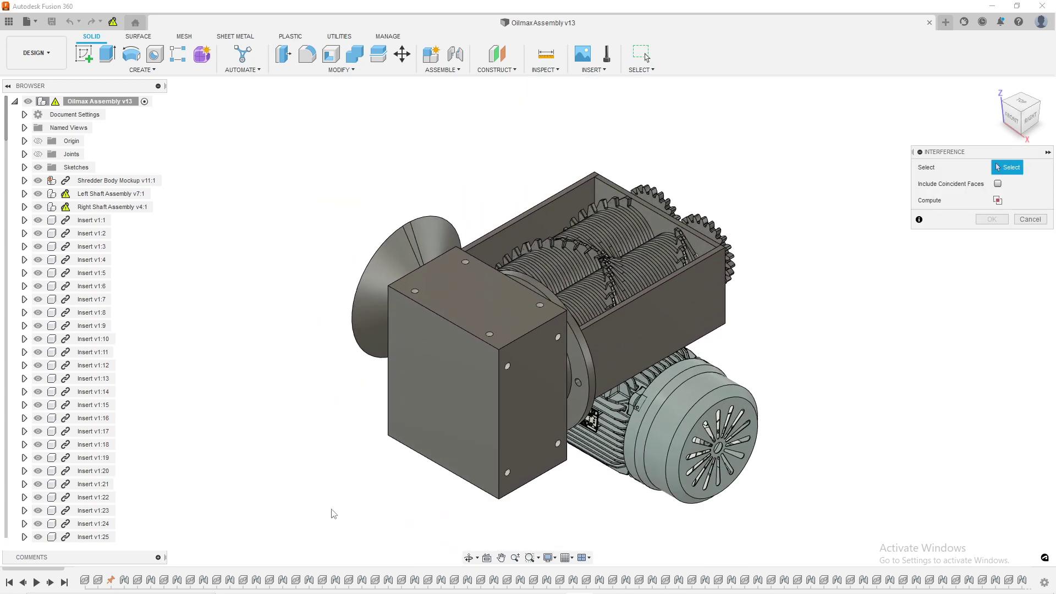
{"action": "left_click_drag", "start_coordinate": [282, 510], "coordinate": [840, 118]}
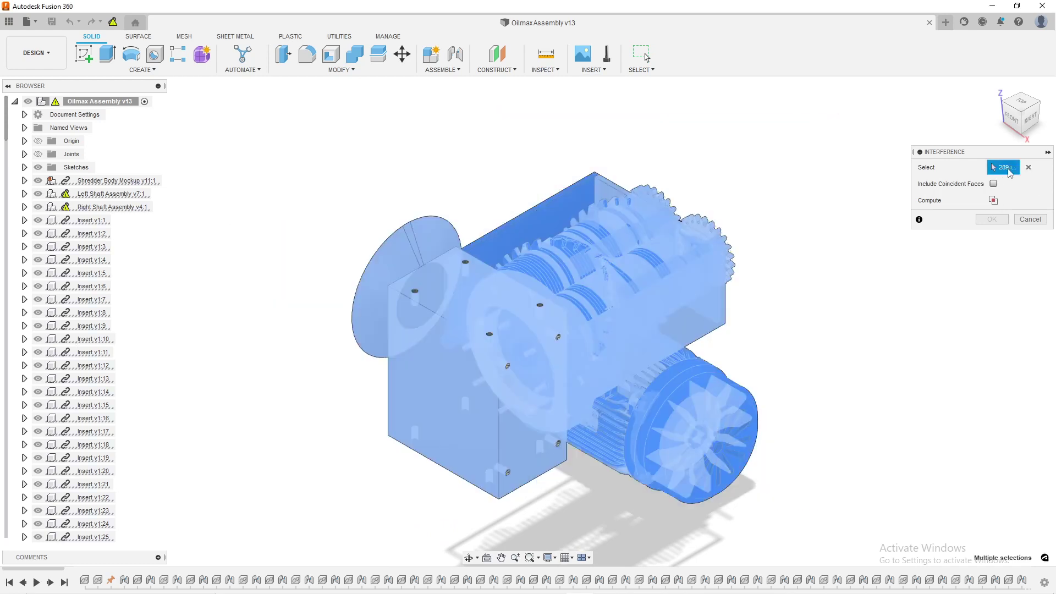
- Compute the interferences and move the Interference Results table to the left side
{"action": "left_click", "coordinate": [994, 200]}
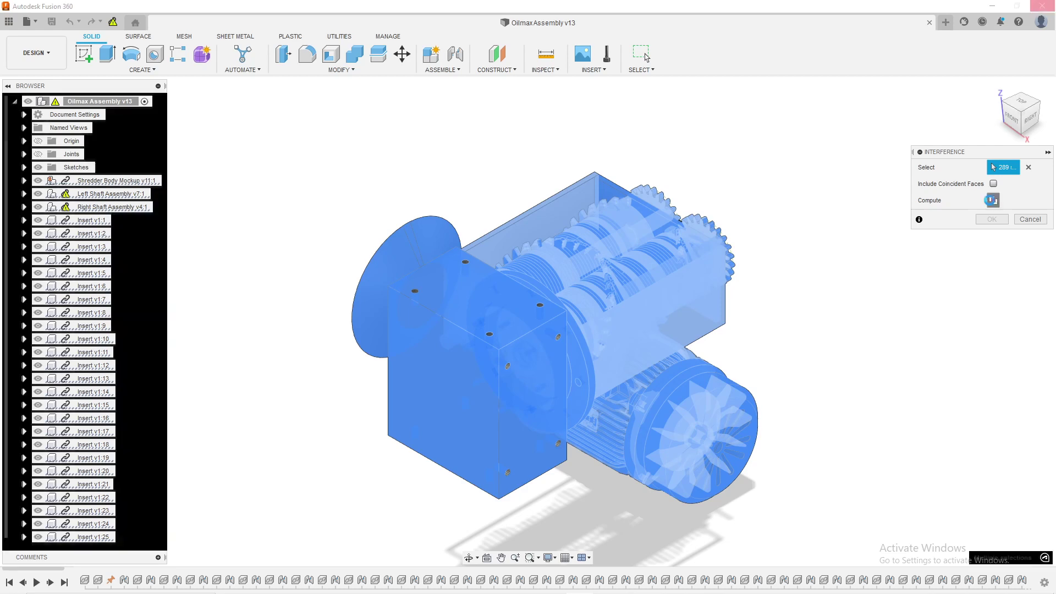
{"action": "left_click_drag", "start_coordinate": [578, 216], "coordinate": [266, 159]}
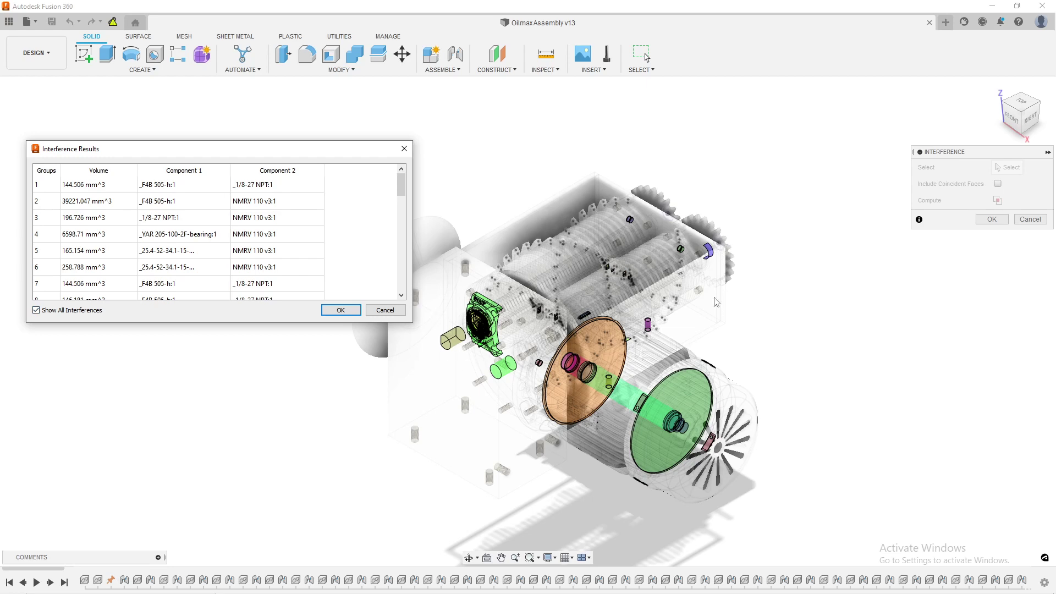
- Zoom in and out around the colour-coded interference bodies in the model
{"action": "scroll", "coordinate": [678, 441], "scroll_direction": "up", "scroll_amount": 2}
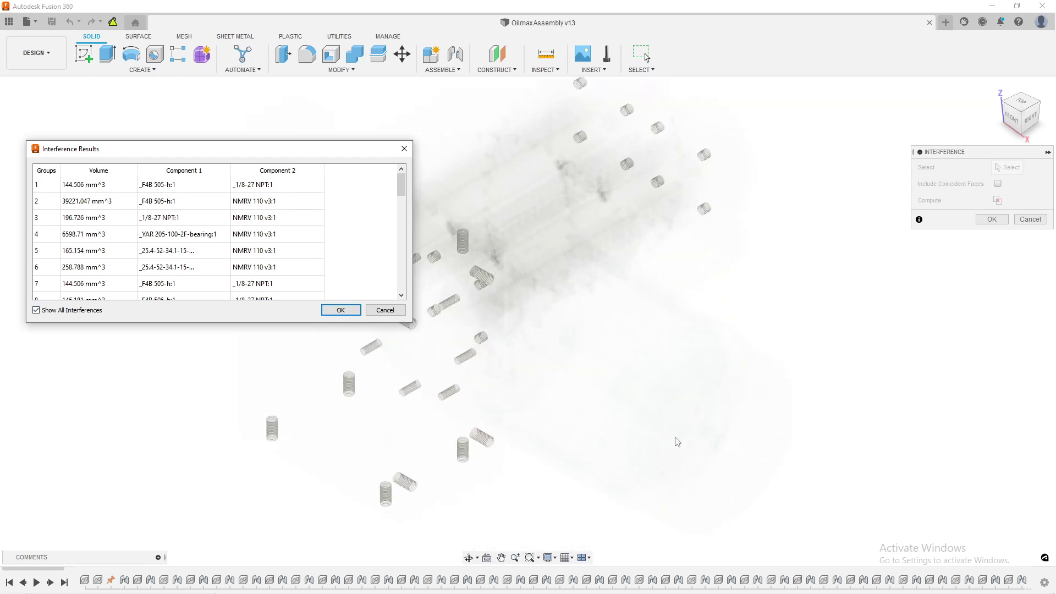
{"action": "scroll", "coordinate": [676, 439], "scroll_direction": "down", "scroll_amount": 3}
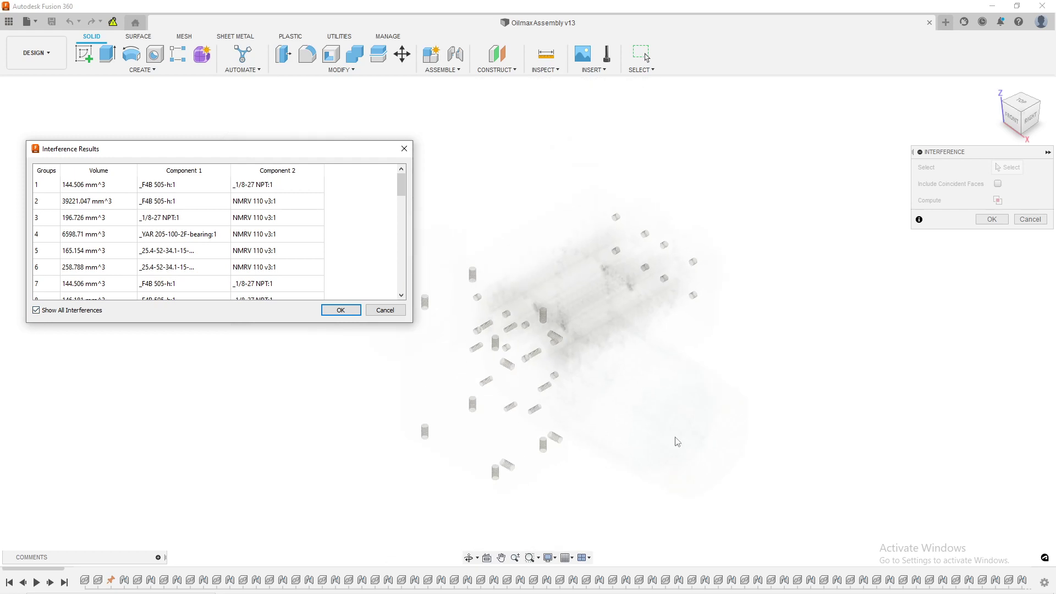
{"action": "scroll", "coordinate": [677, 442], "scroll_direction": "up", "scroll_amount": 3}
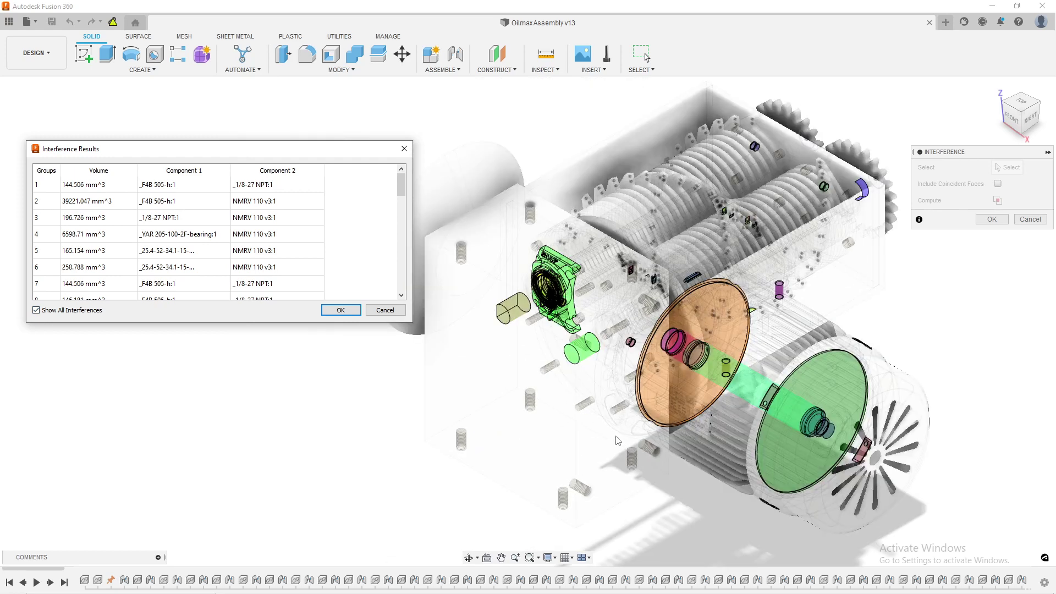
{"action": "scroll", "coordinate": [627, 385], "scroll_direction": "up", "scroll_amount": 3}
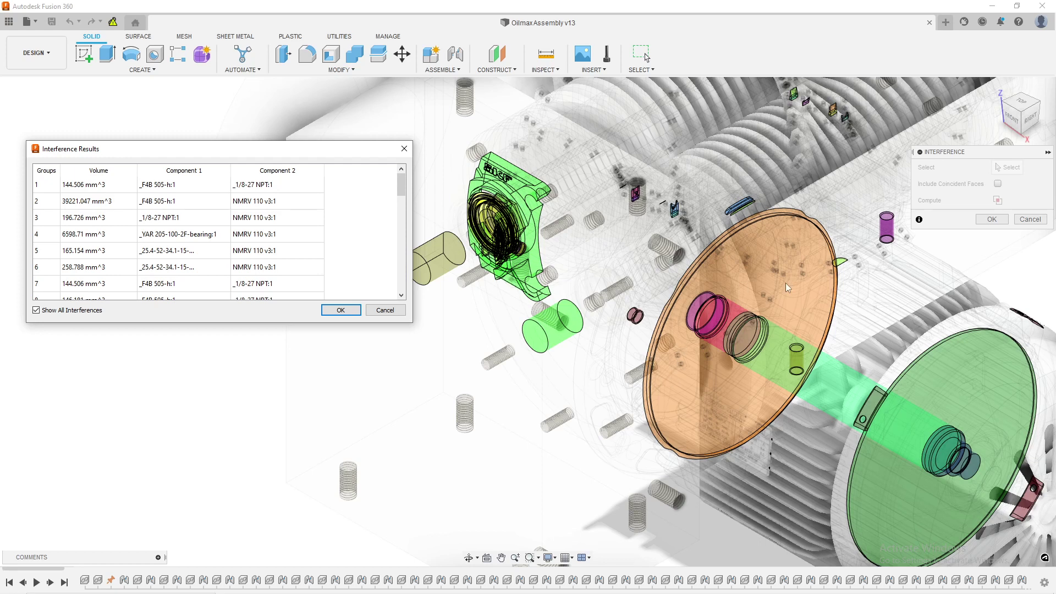
{"action": "scroll", "coordinate": [547, 295], "scroll_direction": "down", "scroll_amount": 2}
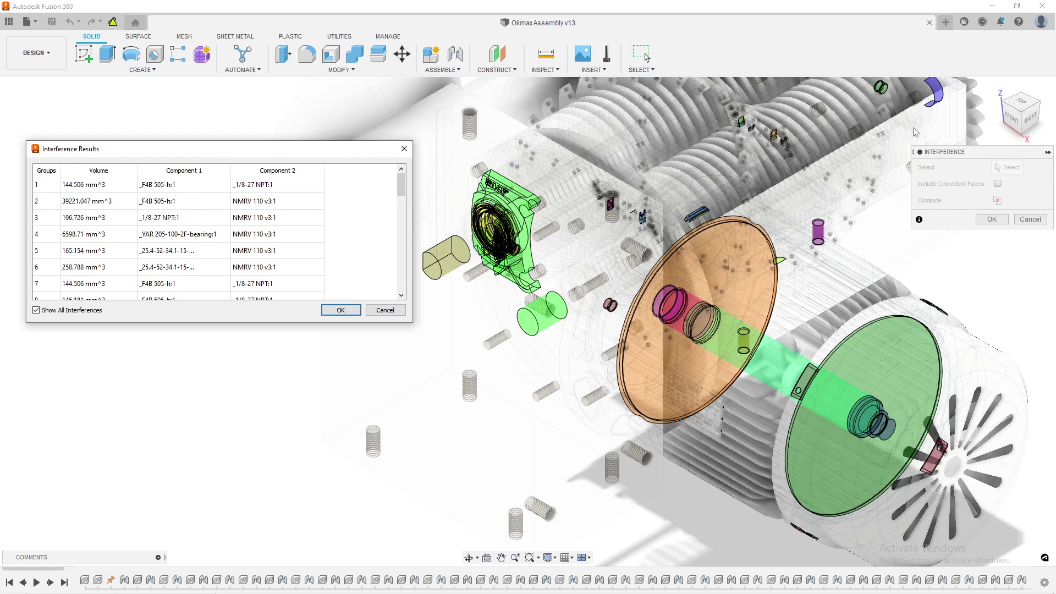
{"action": "scroll", "coordinate": [739, 455], "scroll_direction": "up", "scroll_amount": 5}
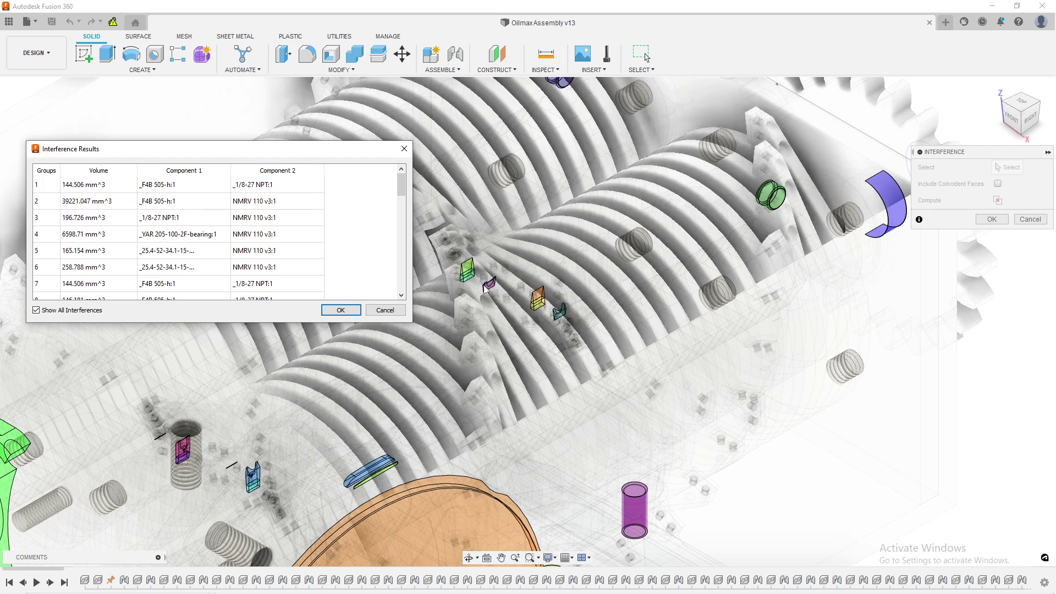
- Scroll the results list to its bottom rows, ending at group 36
{"action": "scroll", "coordinate": [498, 196], "scroll_direction": "down", "scroll_amount": 5}
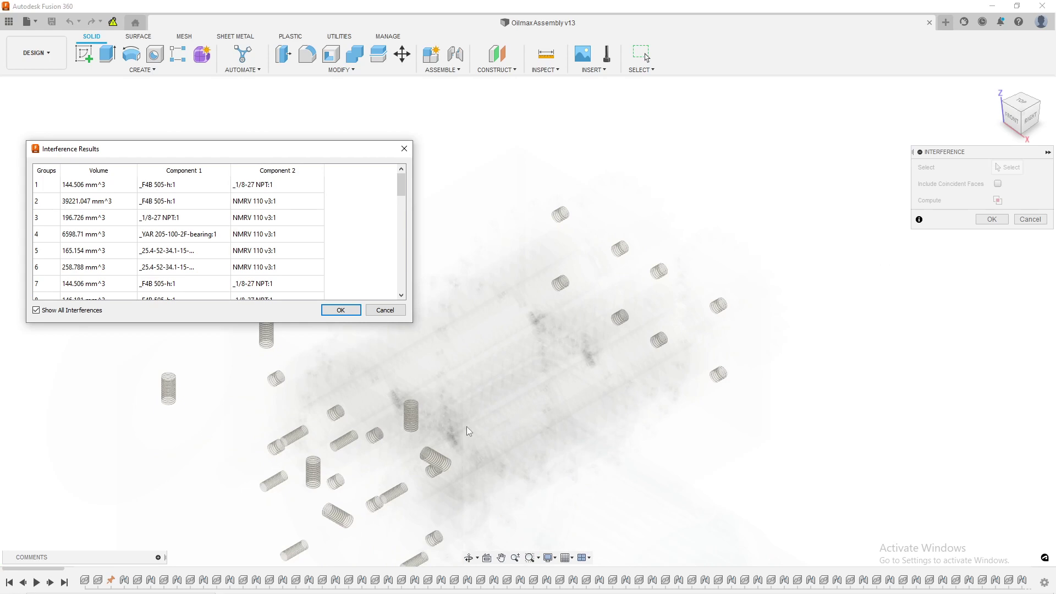
{"action": "scroll", "coordinate": [451, 420], "scroll_direction": "down", "scroll_amount": 2}
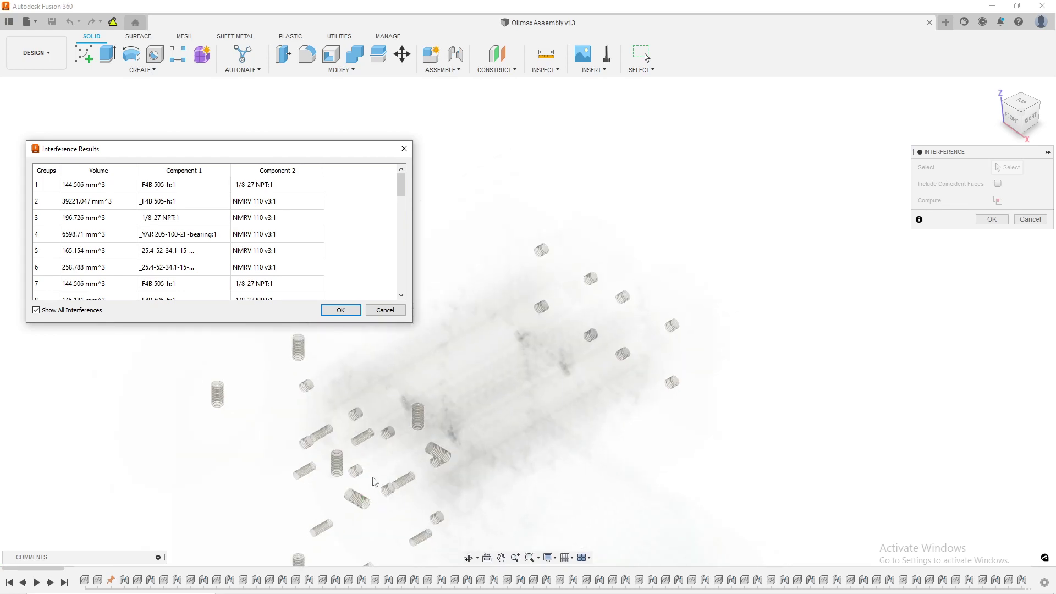
{"action": "scroll", "coordinate": [164, 285], "scroll_direction": "down", "scroll_amount": 8}
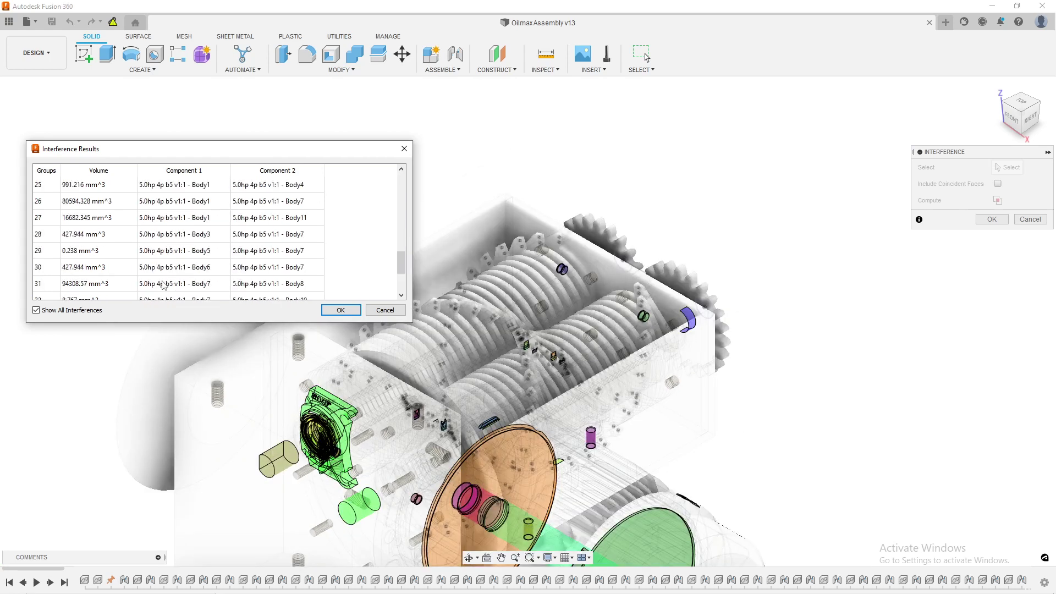
{"action": "scroll", "coordinate": [163, 284], "scroll_direction": "down", "scroll_amount": 2}
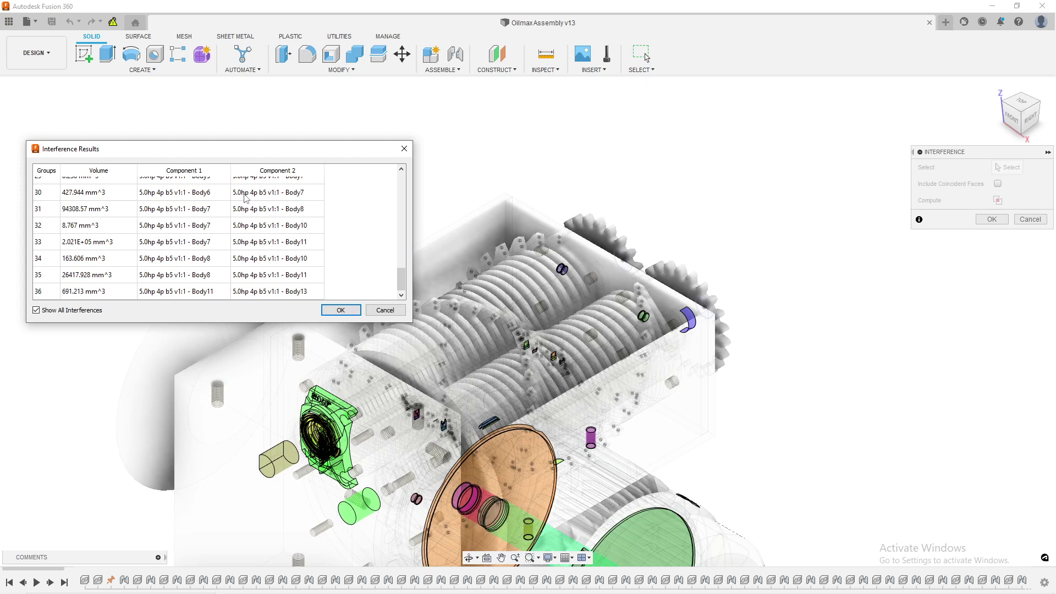
- Isolate interference groups 30 and 31 in turn, zooming in to compare them
{"action": "left_click", "coordinate": [124, 199]}
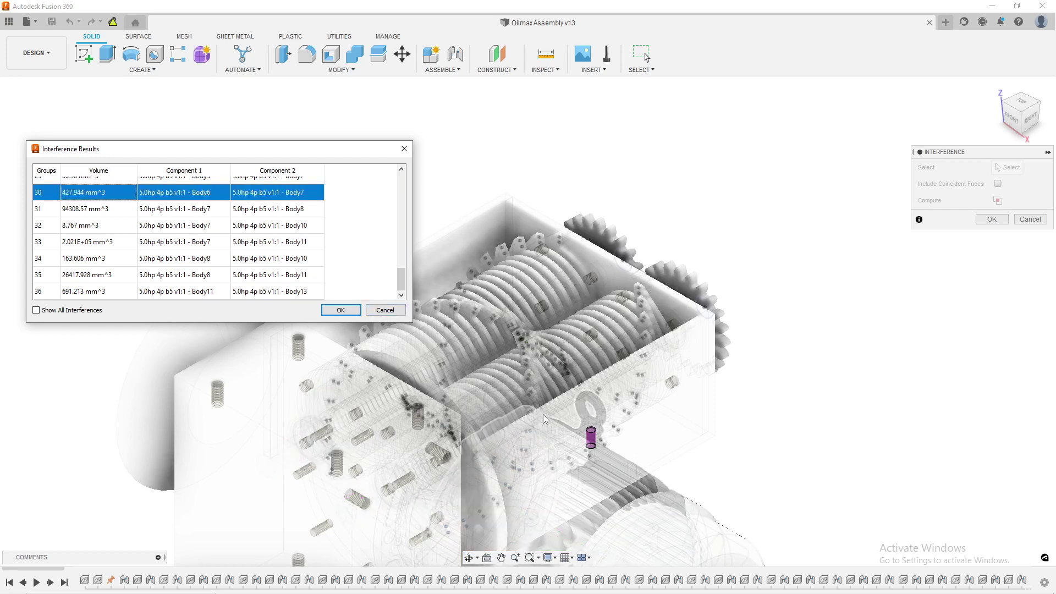
{"action": "scroll", "coordinate": [591, 450], "scroll_direction": "up", "scroll_amount": 5}
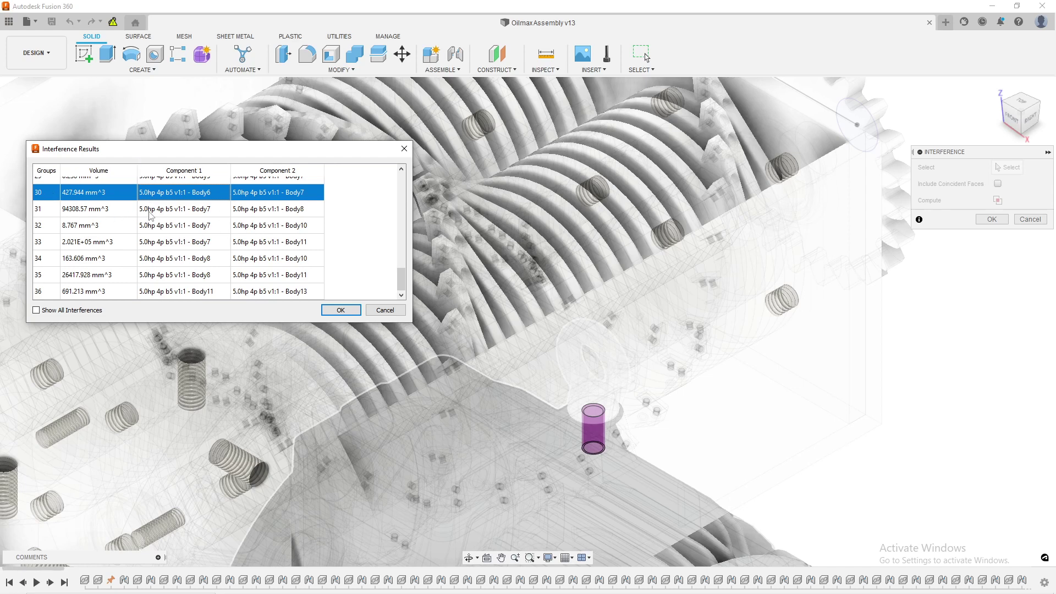
{"action": "left_click", "coordinate": [146, 211]}
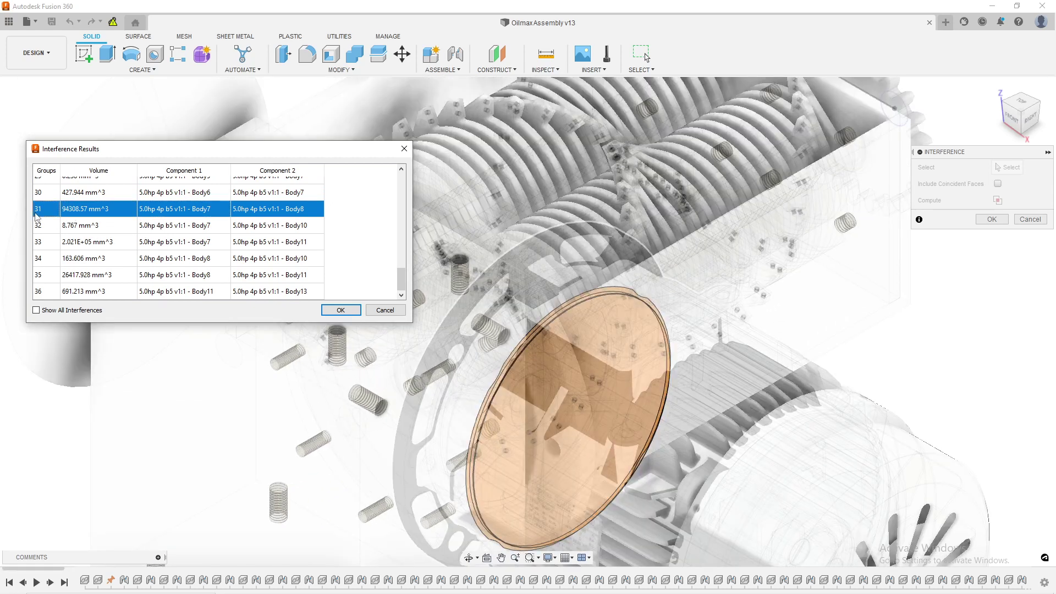
{"action": "left_click", "coordinate": [60, 199]}
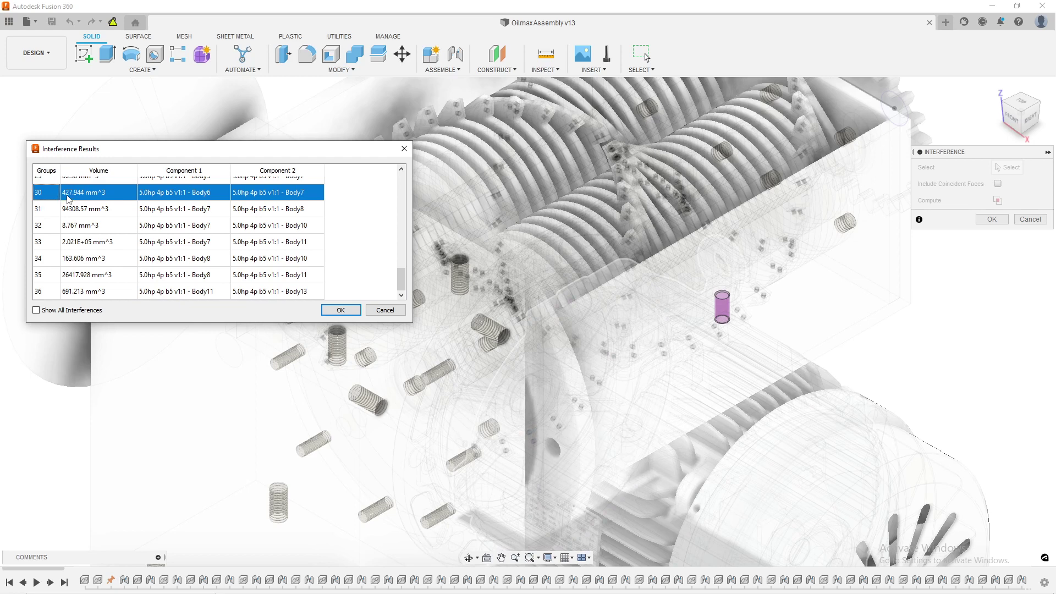
{"action": "left_click", "coordinate": [182, 205]}
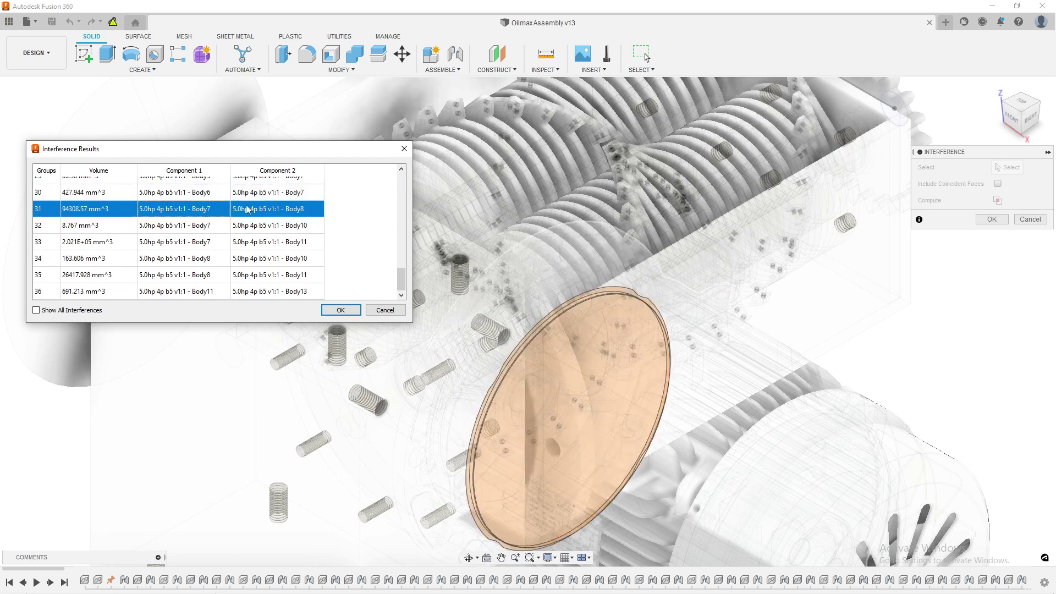
{"action": "left_click", "coordinate": [202, 192]}
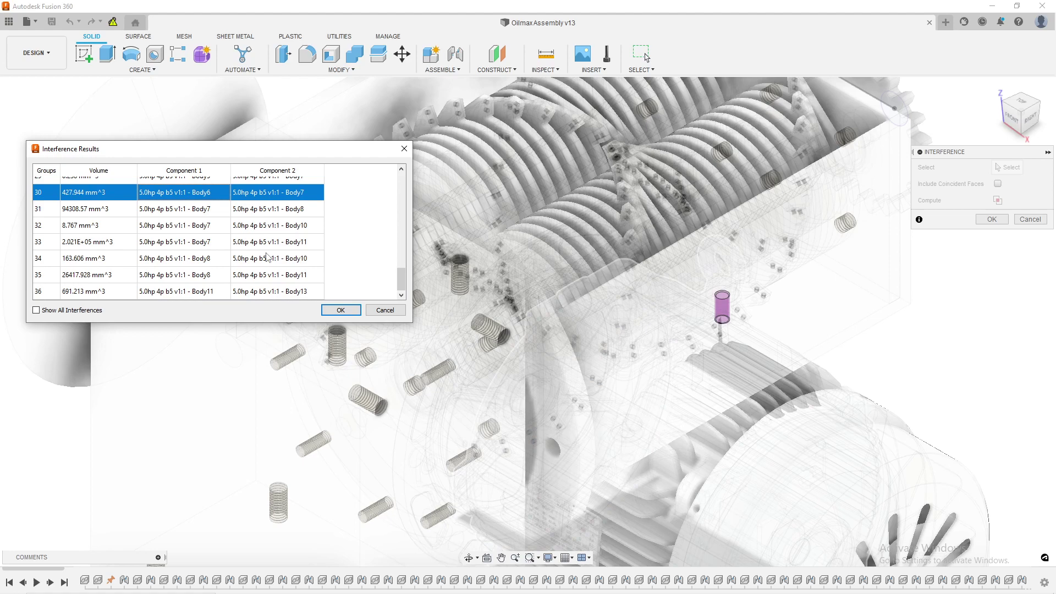
{"action": "left_click", "coordinate": [106, 208]}
{"action": "left_click", "coordinate": [110, 199]}
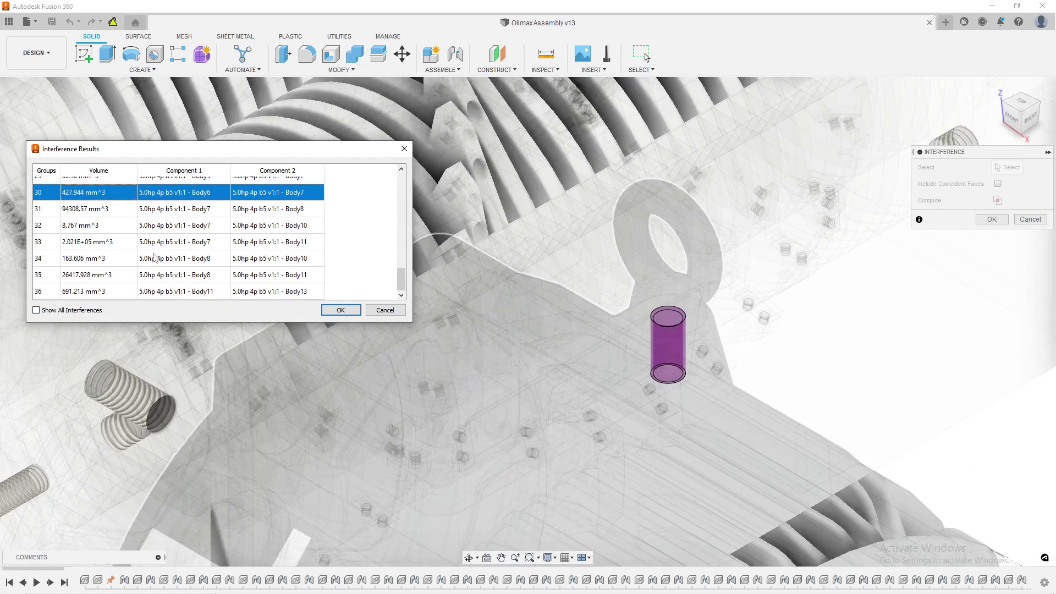
- Isolate groups 32 and 35, then group 9, the 146.181 mm^3 overlap
{"action": "left_click", "coordinate": [89, 224]}
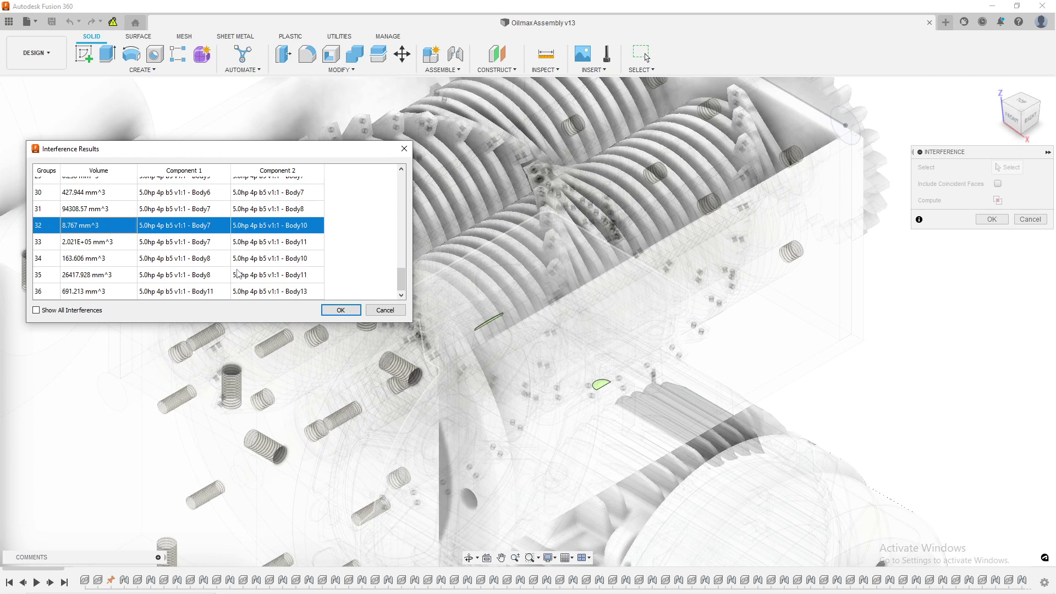
{"action": "left_click", "coordinate": [237, 274]}
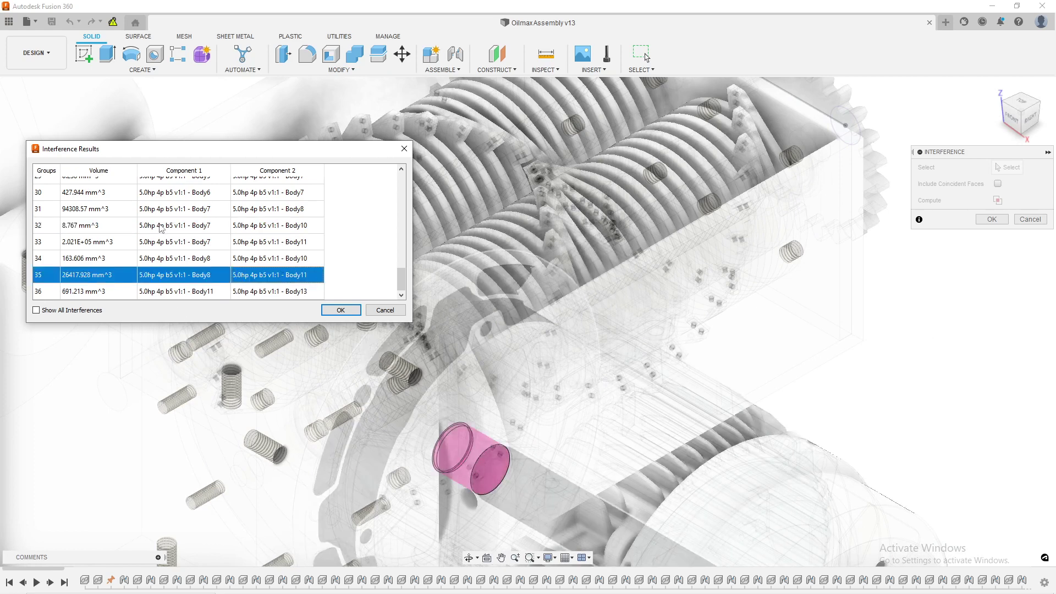
{"action": "scroll", "coordinate": [181, 237], "scroll_direction": "up", "scroll_amount": 8}
{"action": "left_click", "coordinate": [177, 236]}
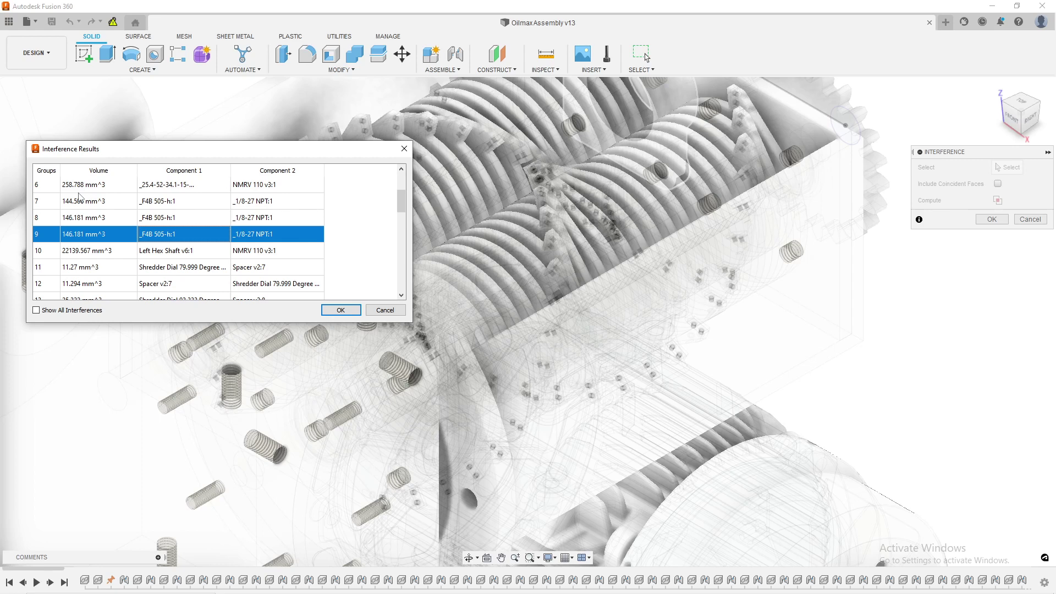
- Show group 33 alone: the 2.021E+05 mm^3 clash between motor Body7 and Body11
{"action": "scroll", "coordinate": [88, 203], "scroll_direction": "down", "scroll_amount": 2}
{"action": "left_click", "coordinate": [101, 234]}
{"action": "scroll", "coordinate": [165, 247], "scroll_direction": "down", "scroll_amount": 4}
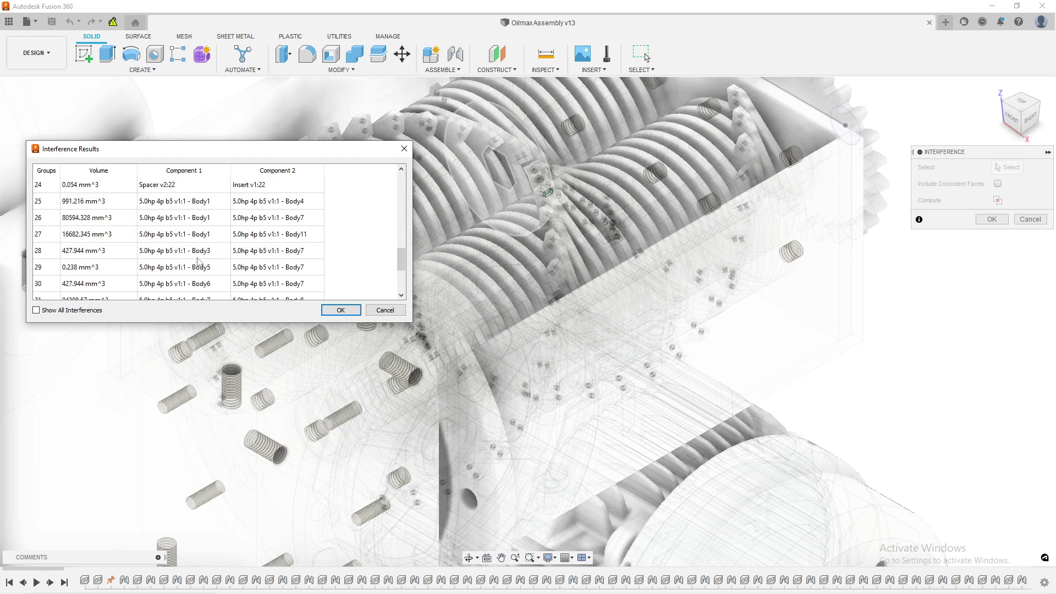
{"action": "scroll", "coordinate": [193, 259], "scroll_direction": "down", "scroll_amount": 2}
{"action": "left_click", "coordinate": [175, 250]}
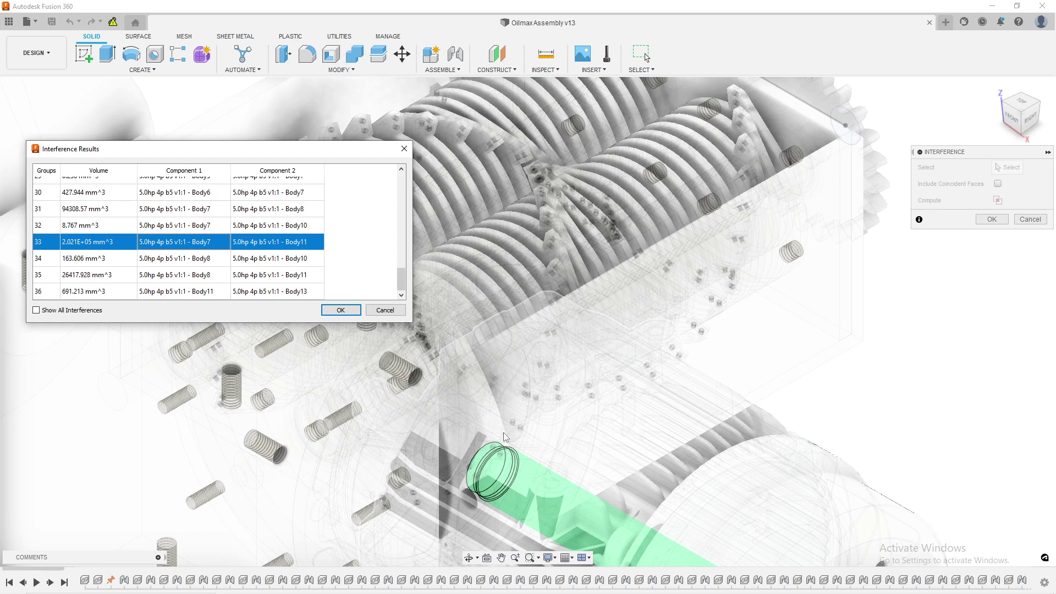
- Accept the Interference Results with OK to end the check
{"action": "left_click", "coordinate": [340, 311]}
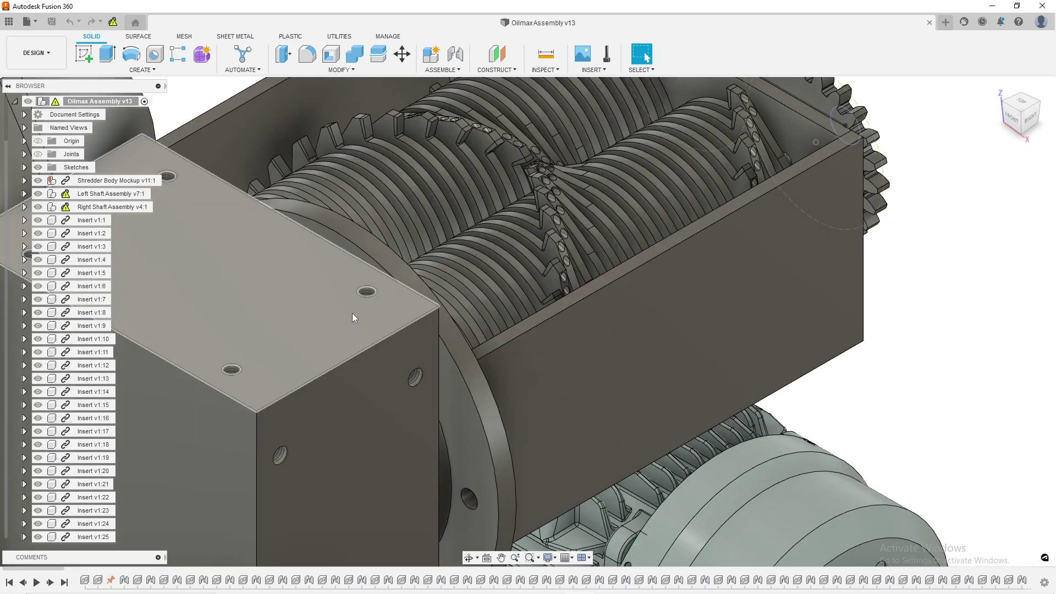